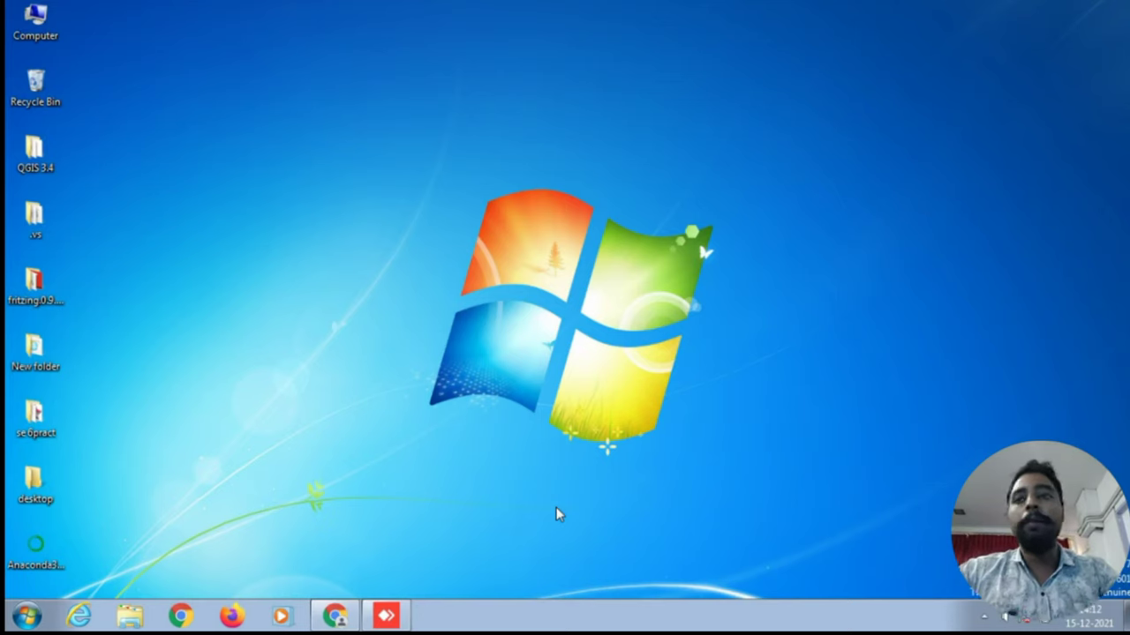
Step: Switch to Google Chrome and search the web for "anaconda download for windows"
key(a)
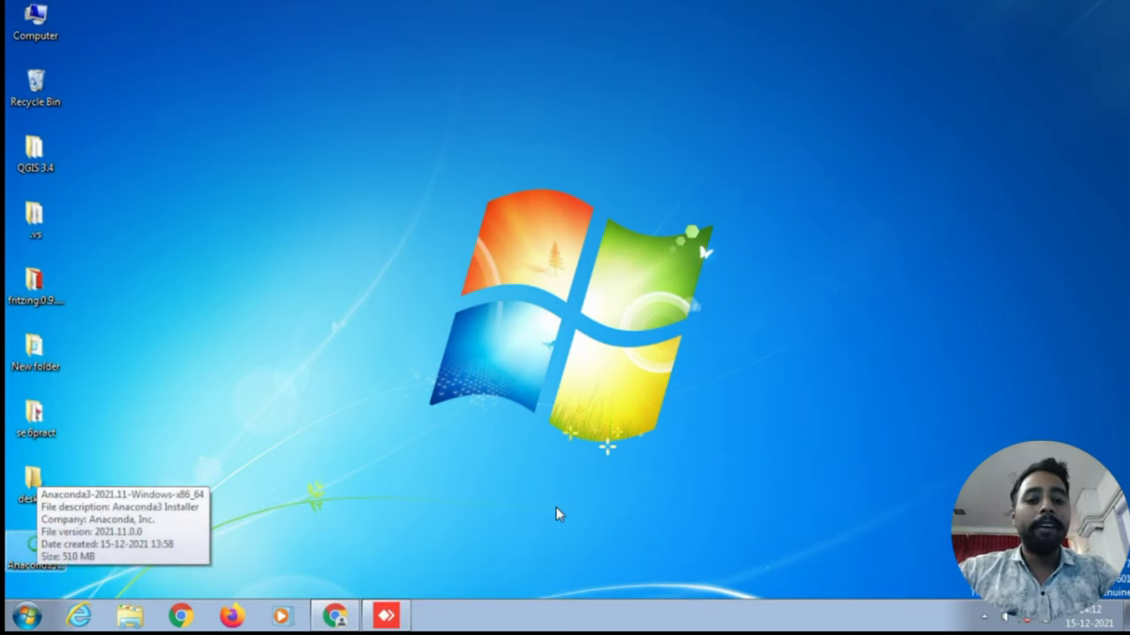
key(Return)
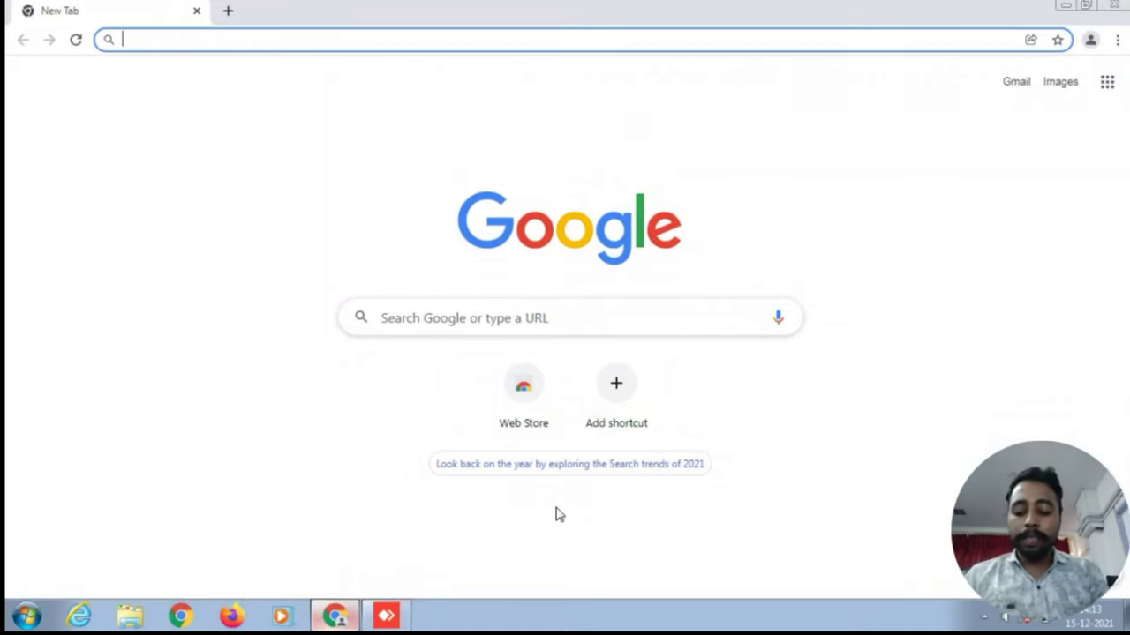
text(ana)
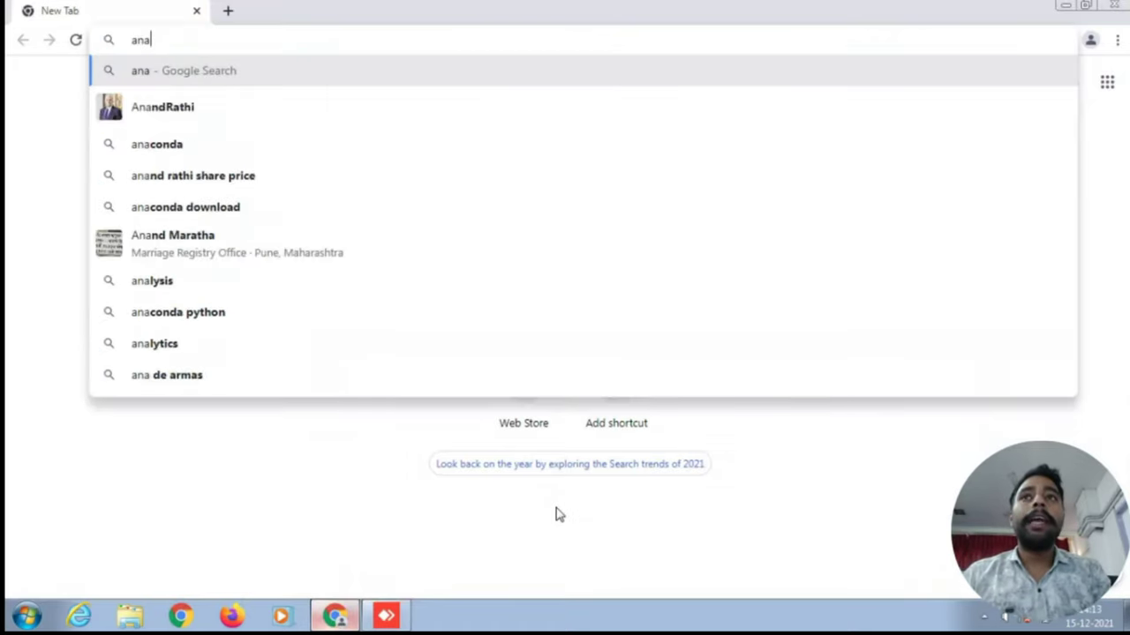
text(co)
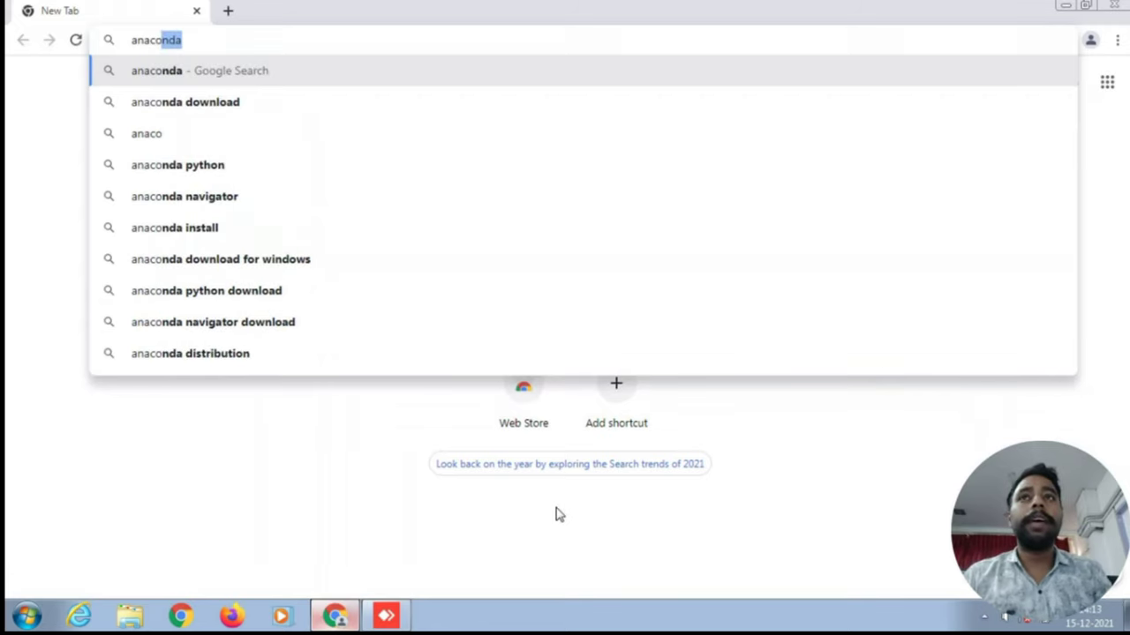
text(nda download)
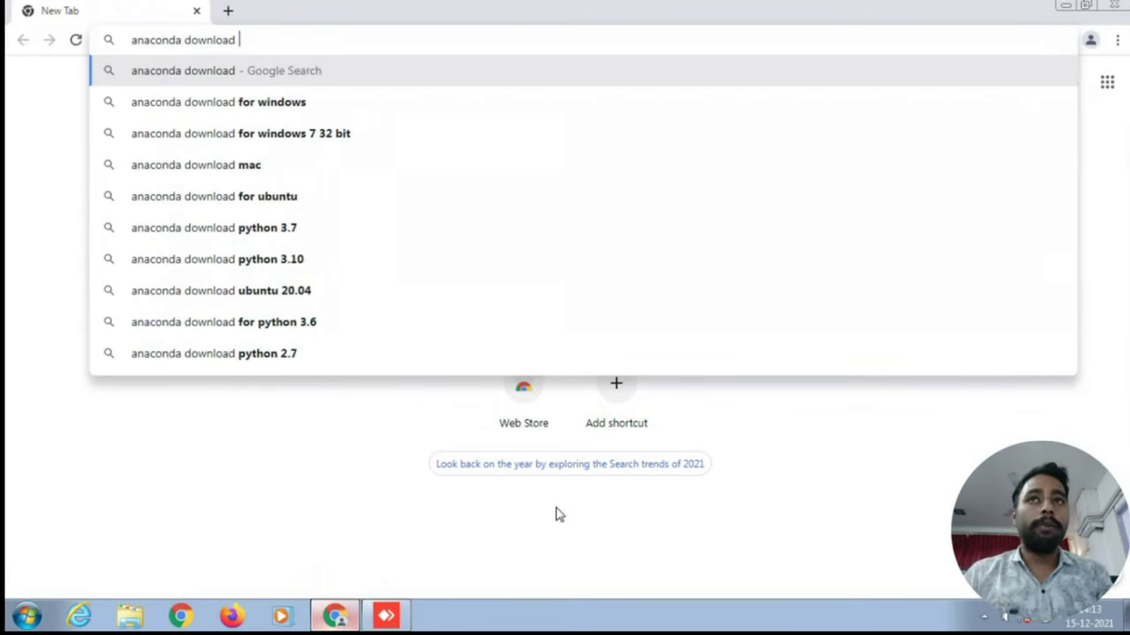
key(Down)
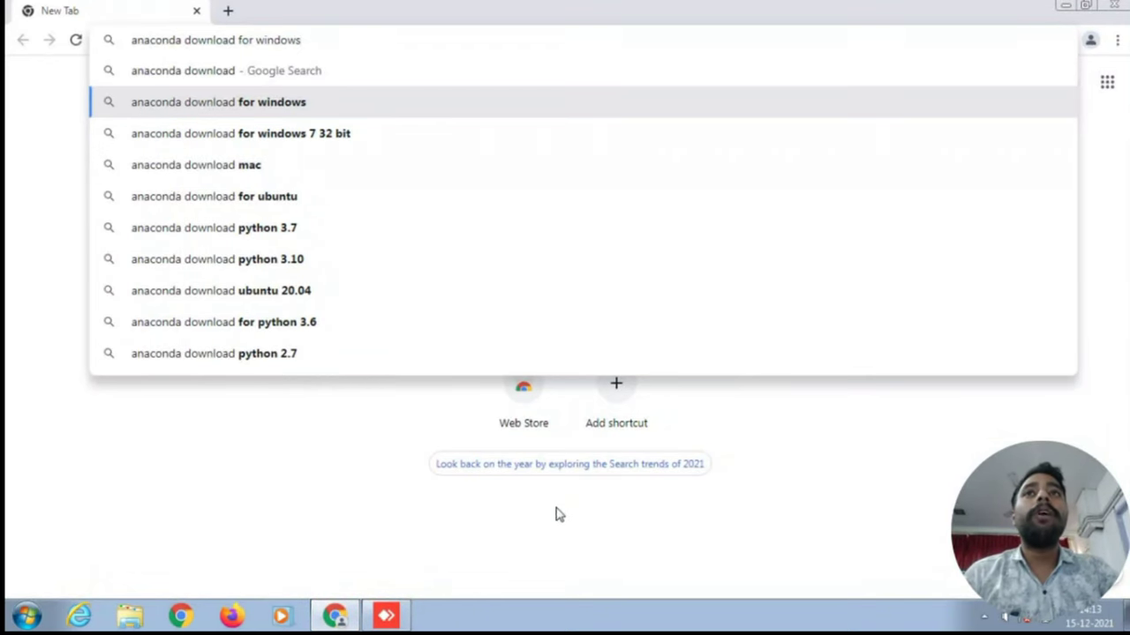
key(Return)
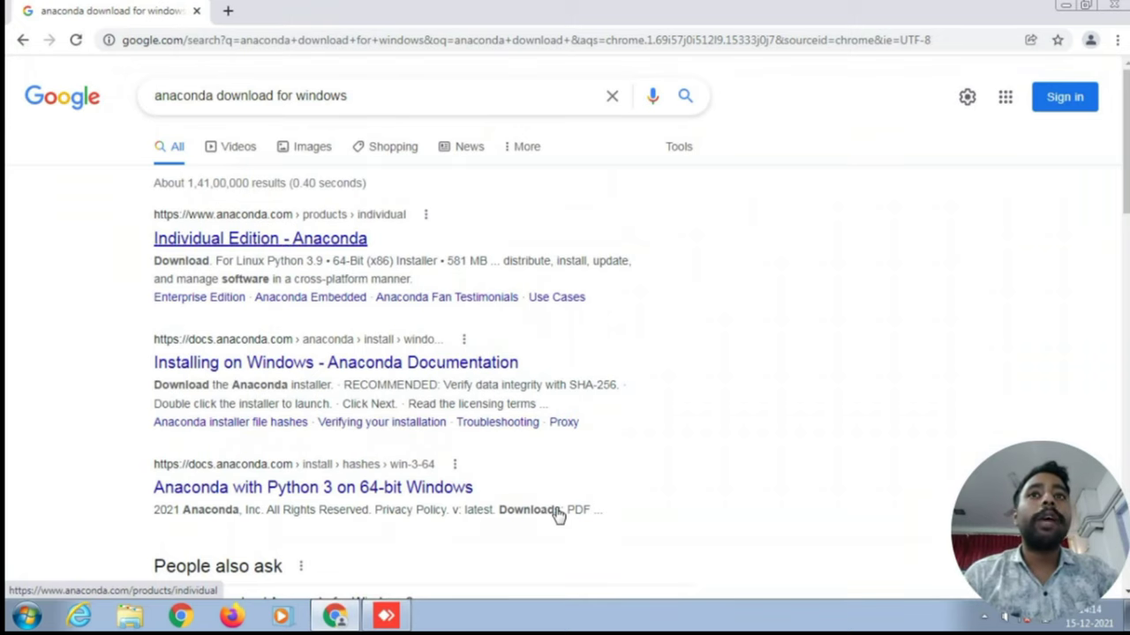
Step: Open the Anaconda Individual Edition page from the results and download the 64-bit Windows installer with Python 3.9
key(Return)
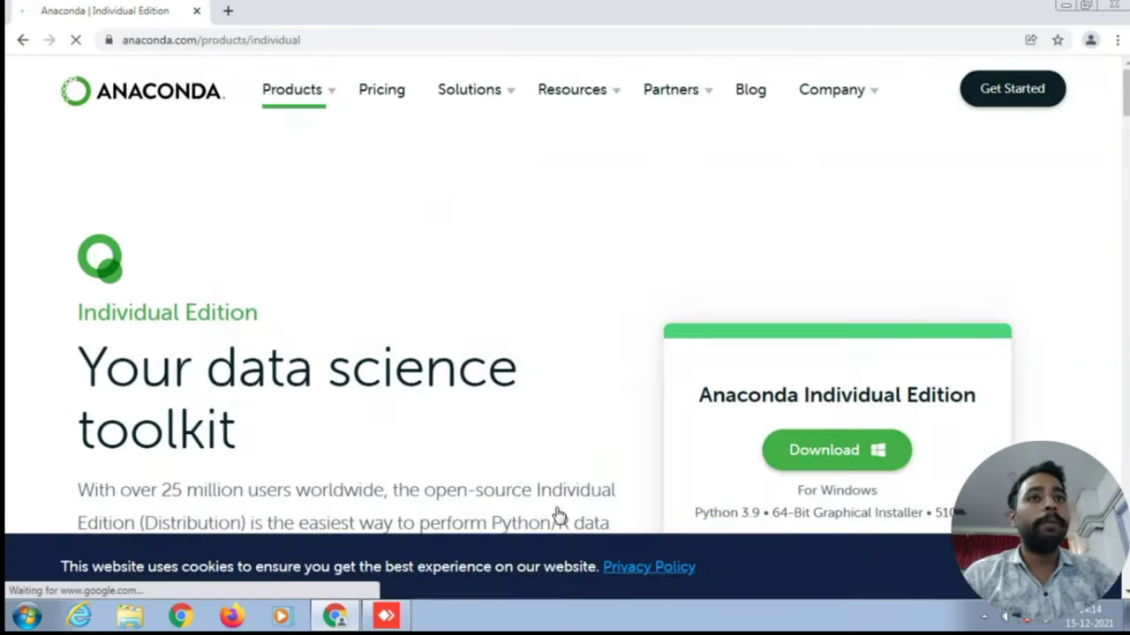
scroll(556, 515, down, 2)
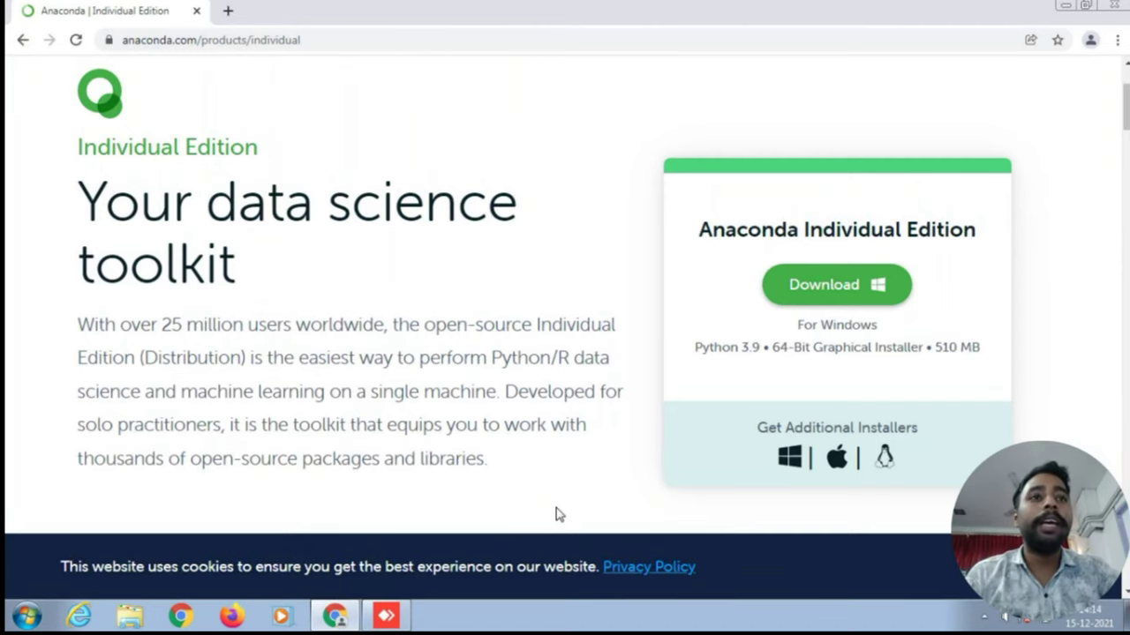
scroll(558, 515, down, 1)
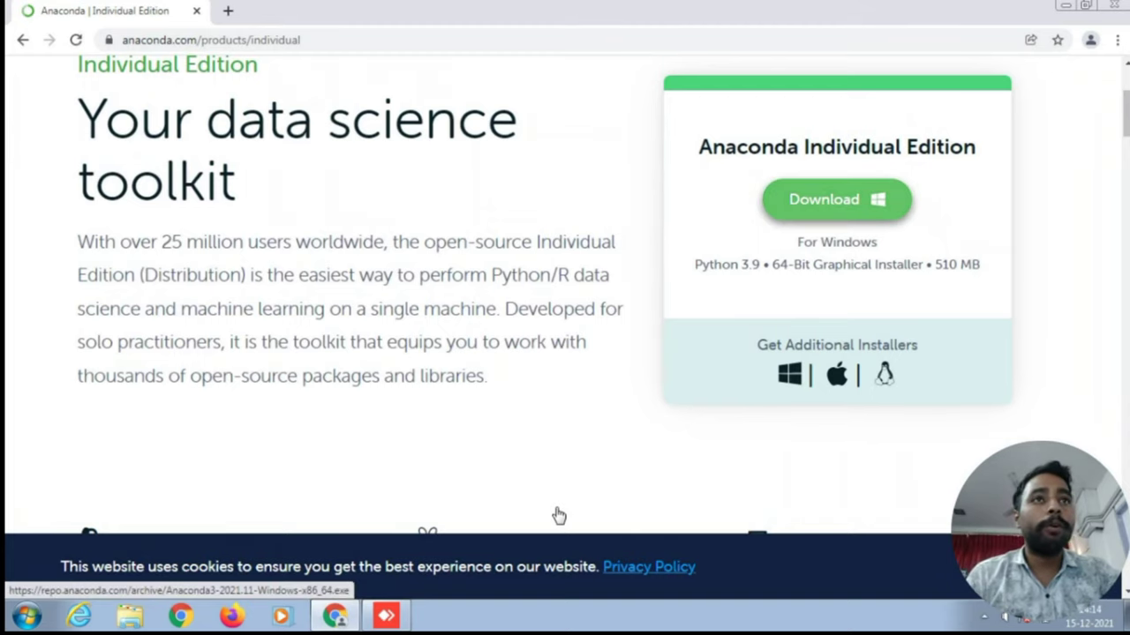
key(Return)
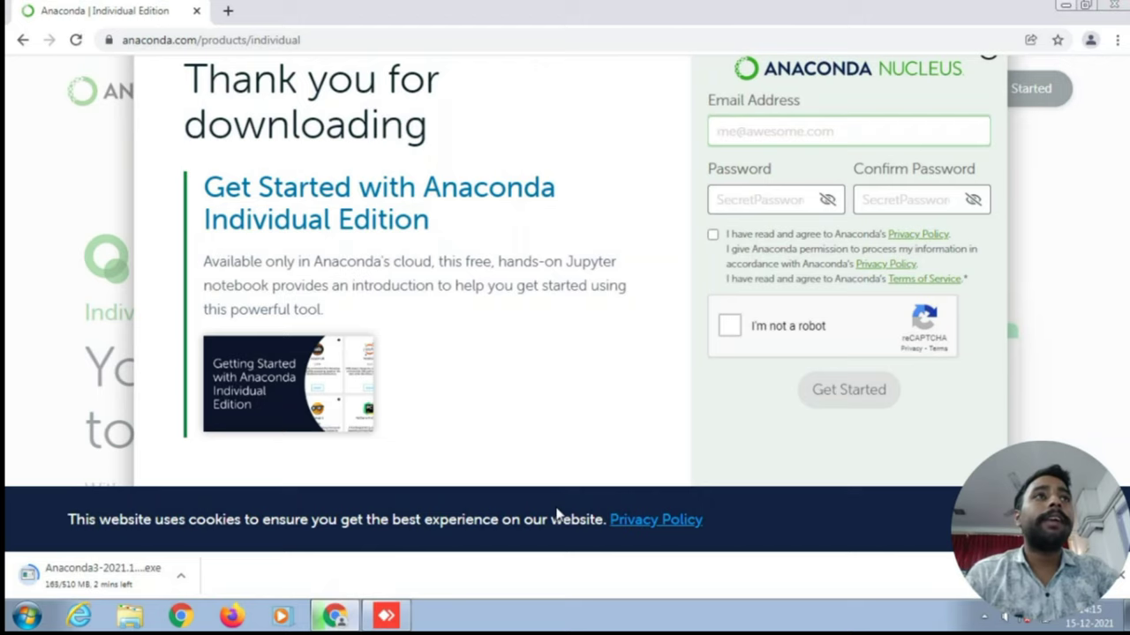
Step: Show the desktop and examine the file properties of the Anaconda3-2021.11-Windows-x86_64 installer
key(super+d)
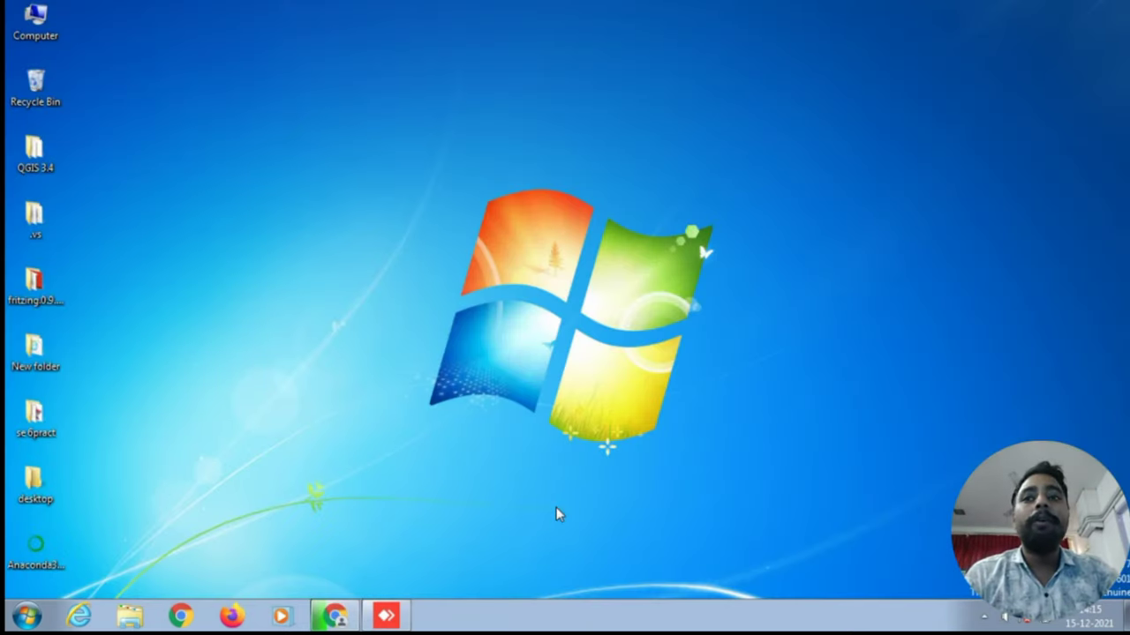
key(a)
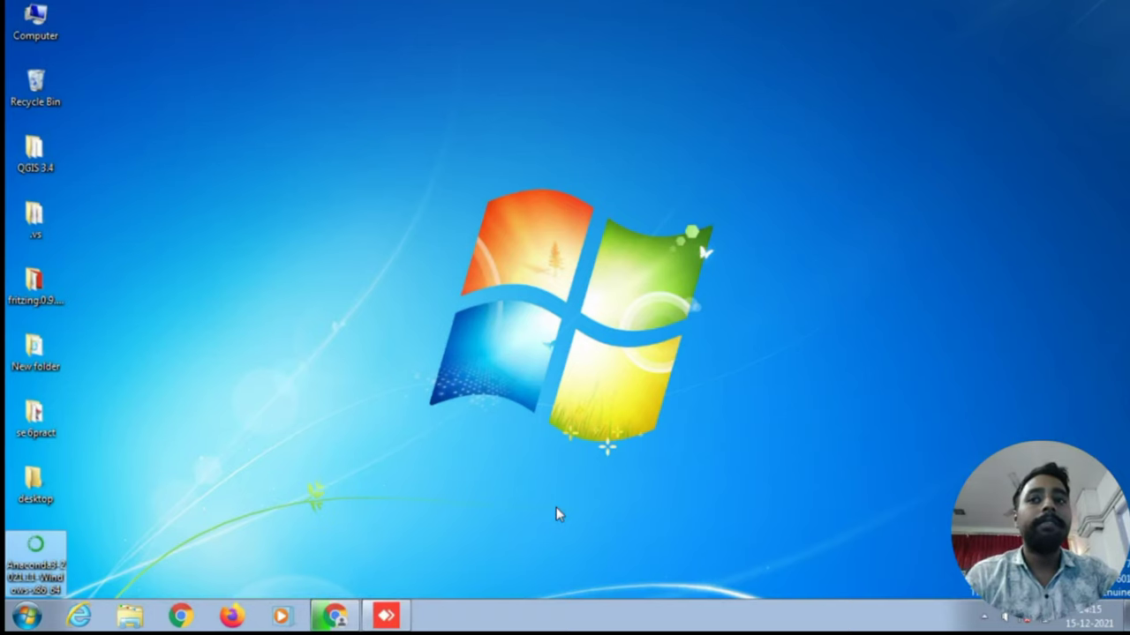
key(shift+F10)
key(r)
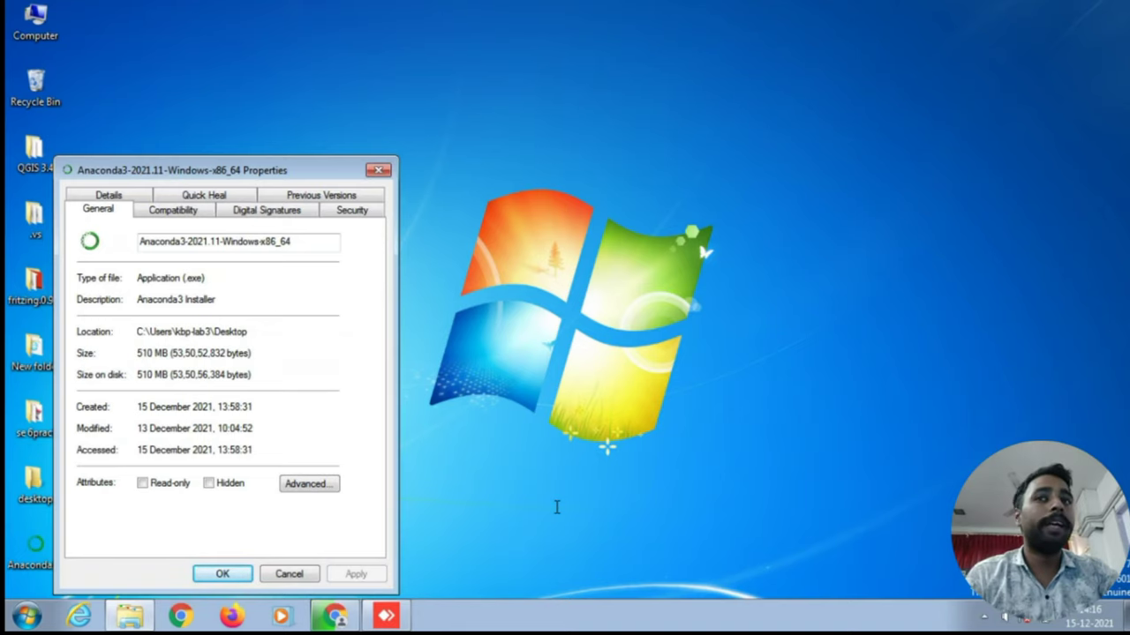
key(Escape)
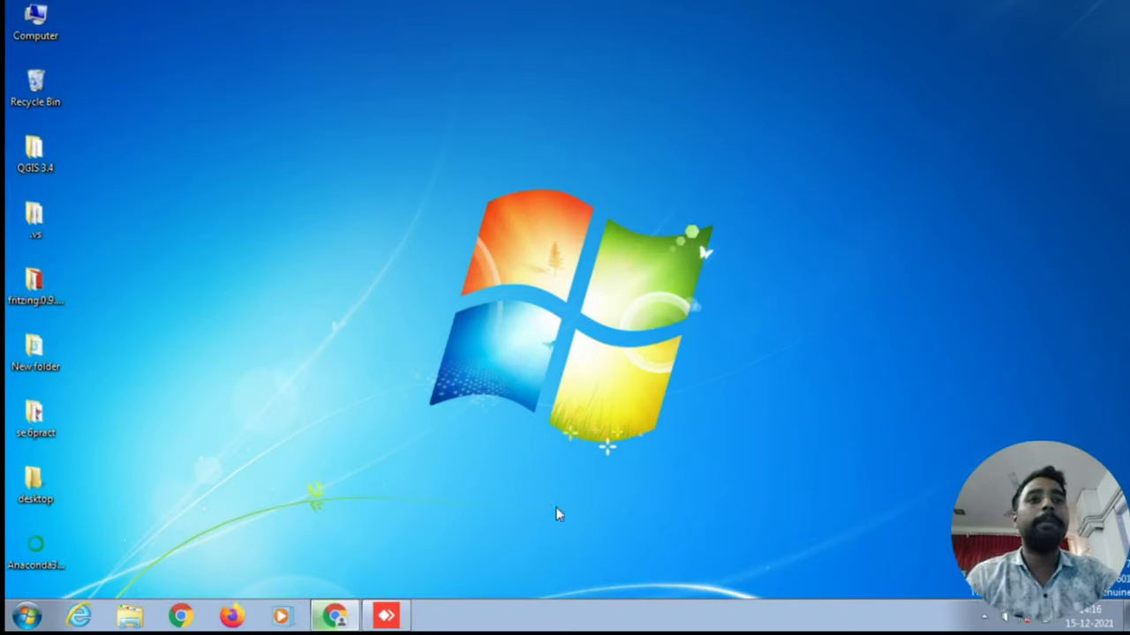
Step: Launch the Anaconda3 2021.11 installer from the desktop and accept its license agreement
key(Return)
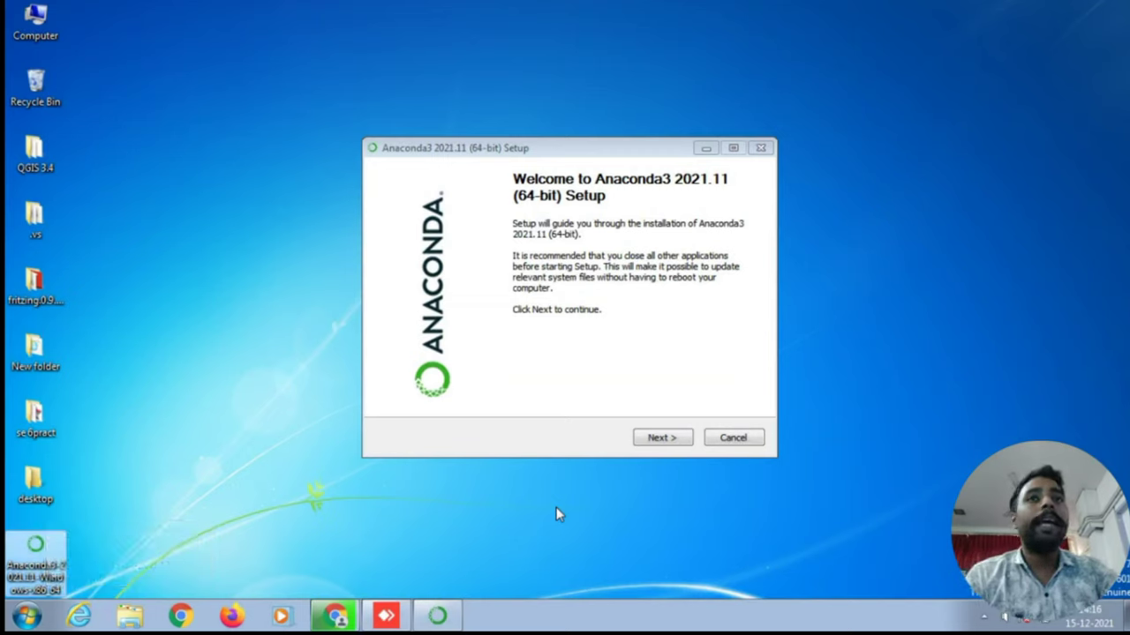
key(Return)
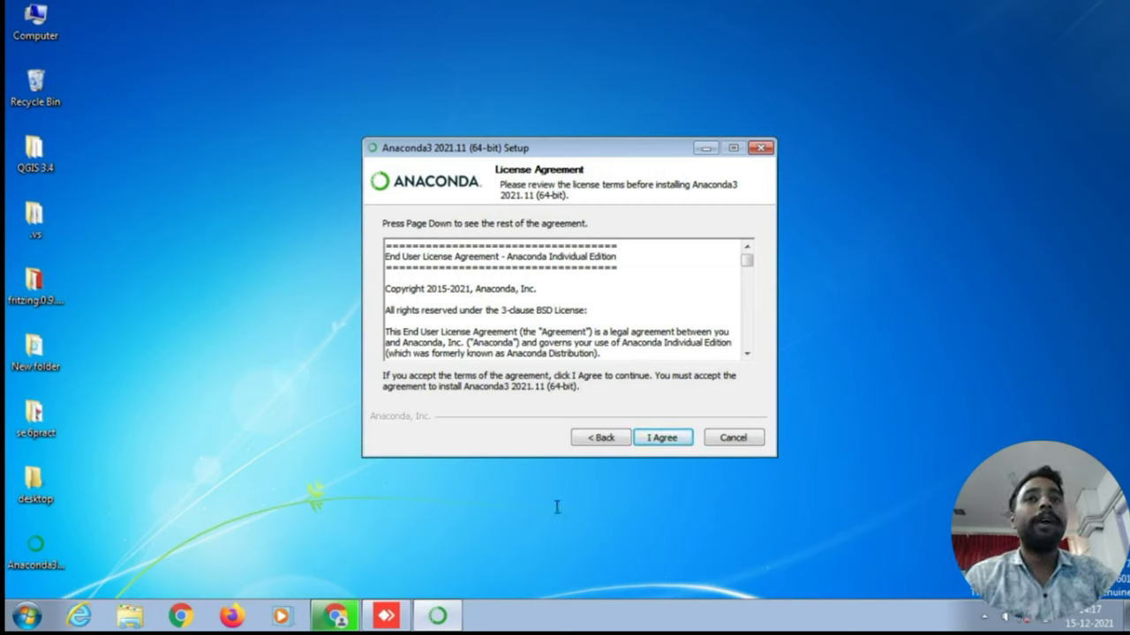
key(Return)
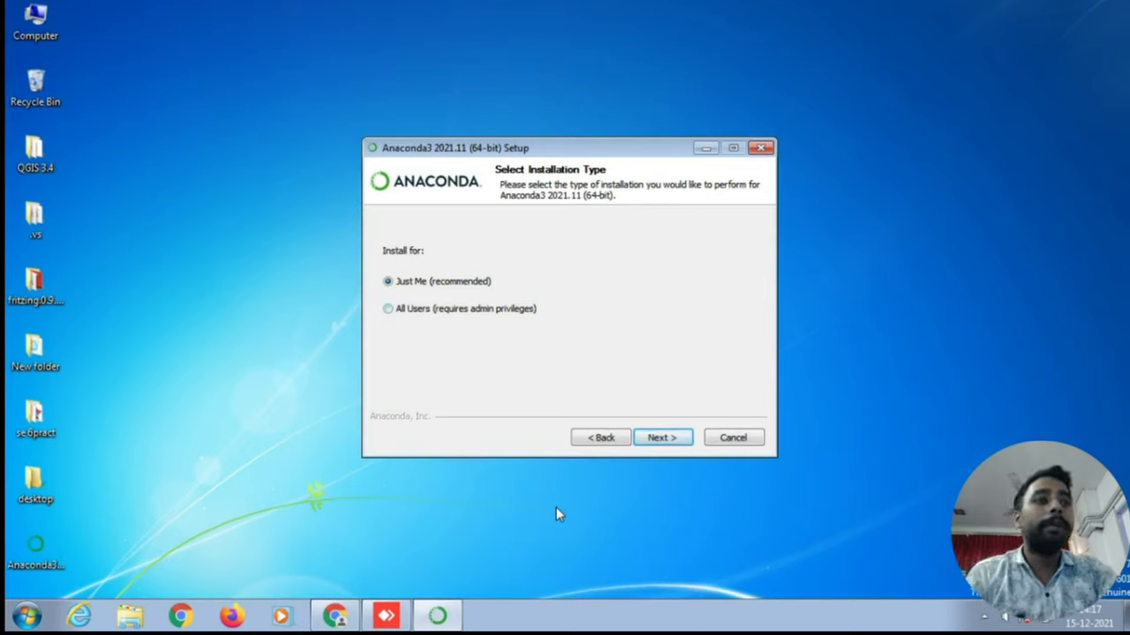
Step: Choose installation for All Users and allow the installer to make changes to the computer
key(Down)
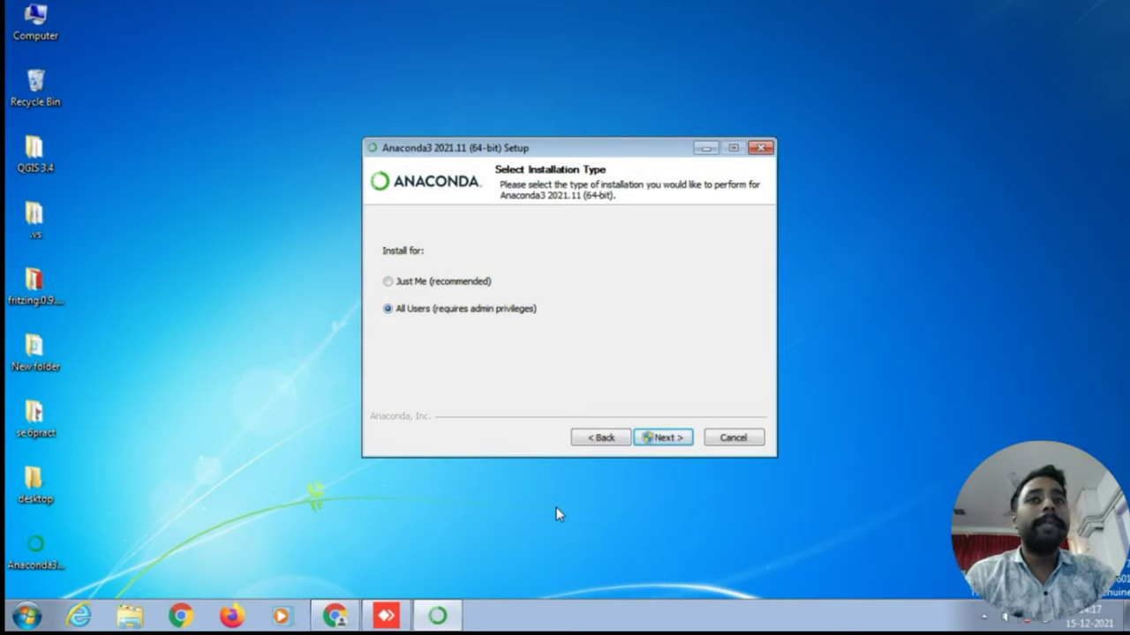
key(Return)
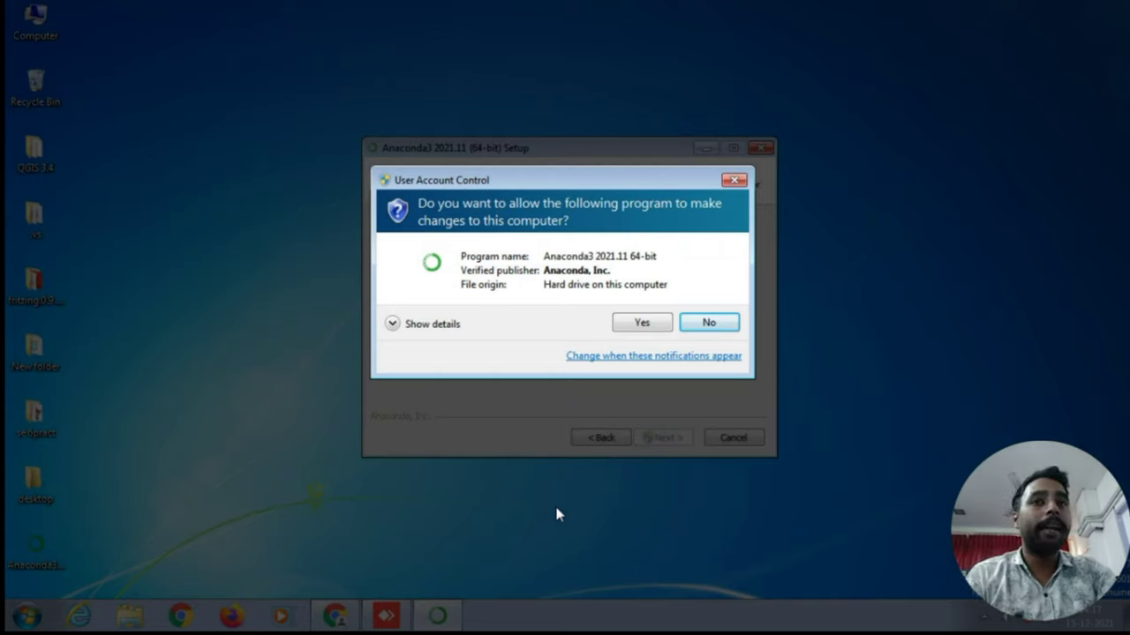
key(Return)
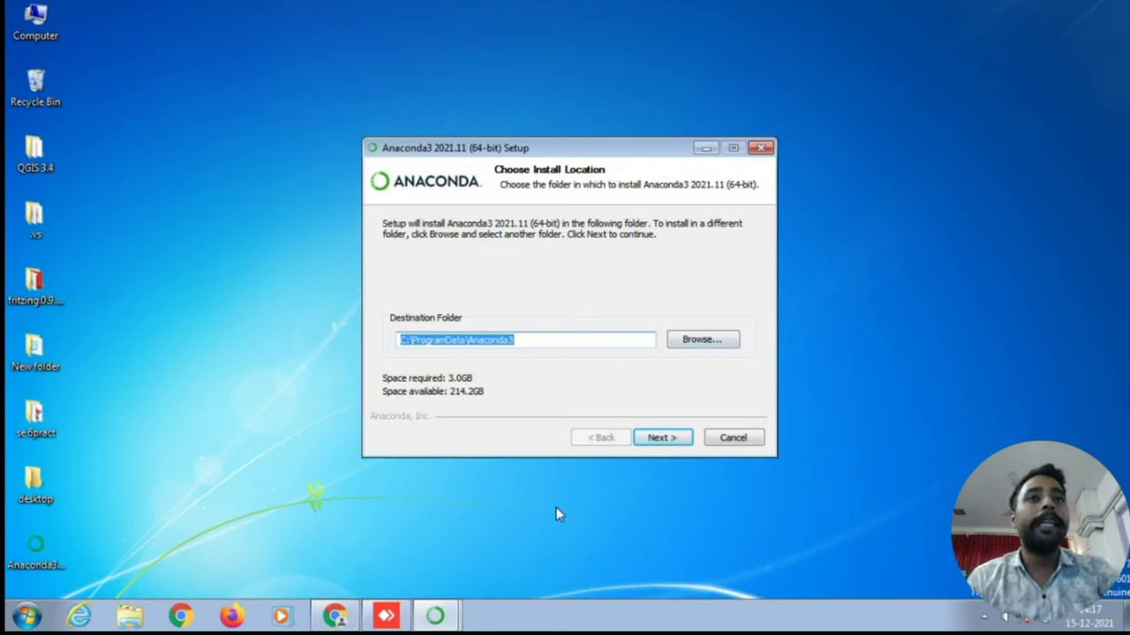
key(Tab)
key(Return)
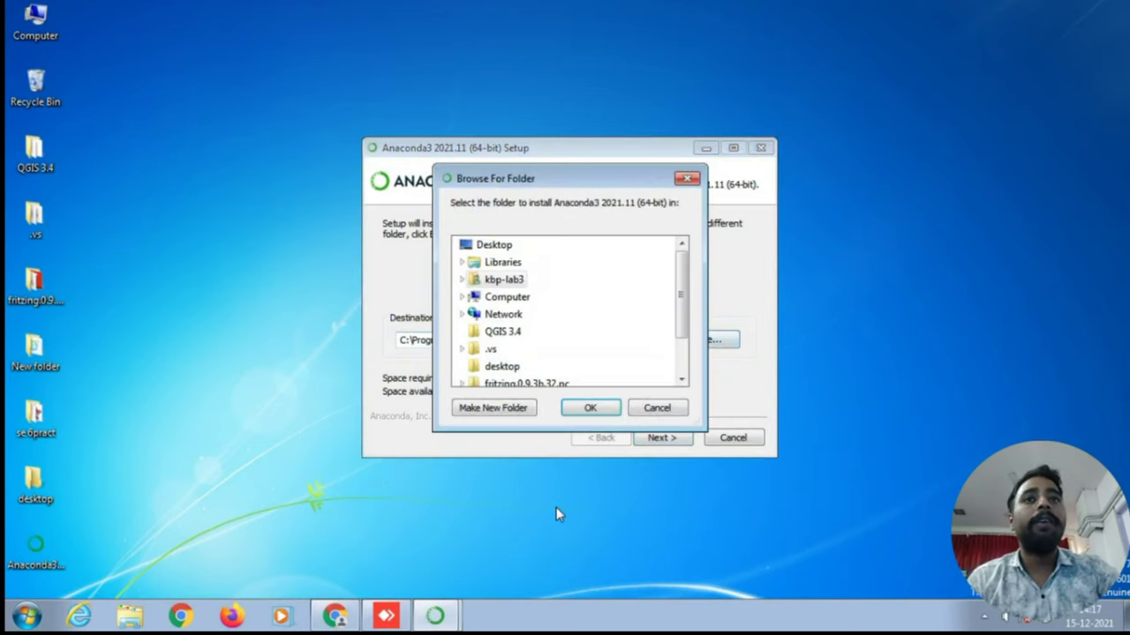
scroll(557, 515, down, 1)
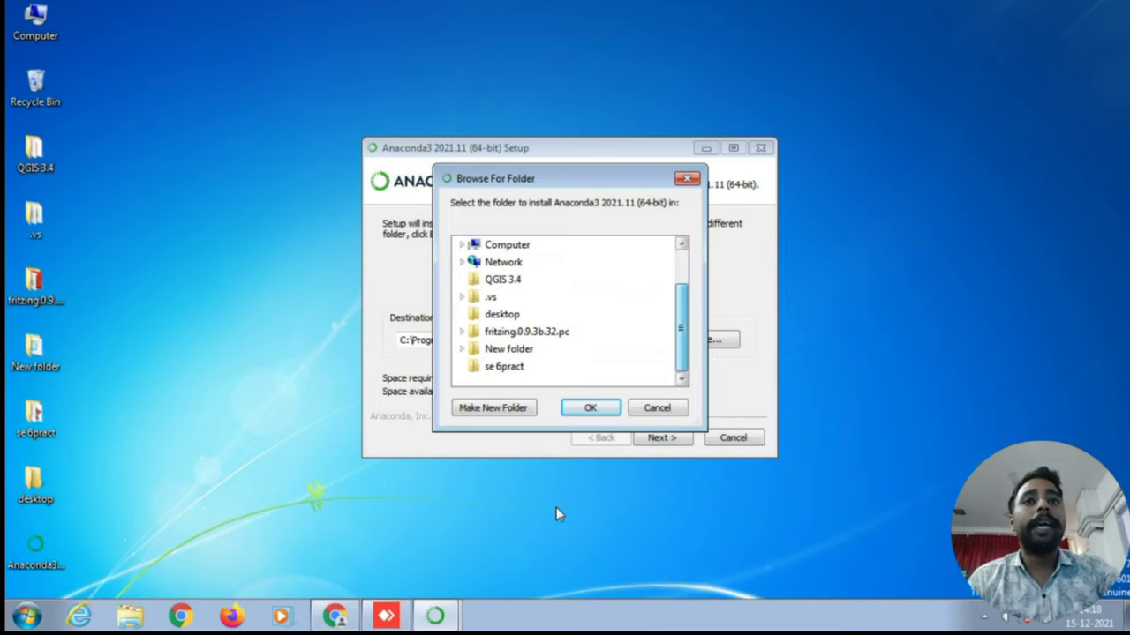
key(Right)
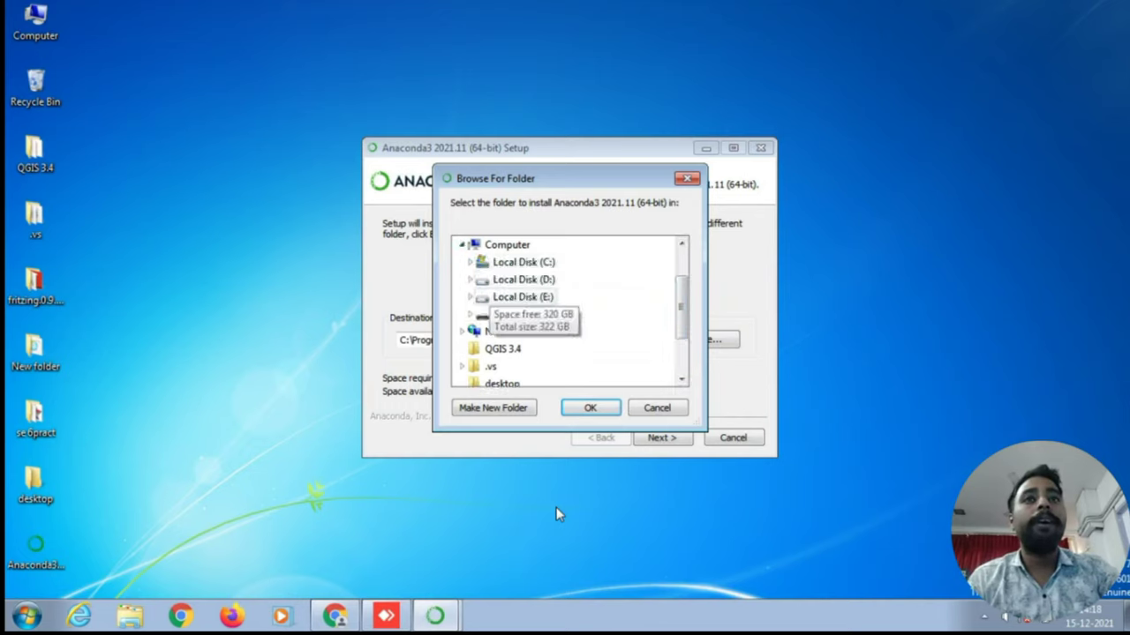
key(Down)
key(Down)
key(Right)
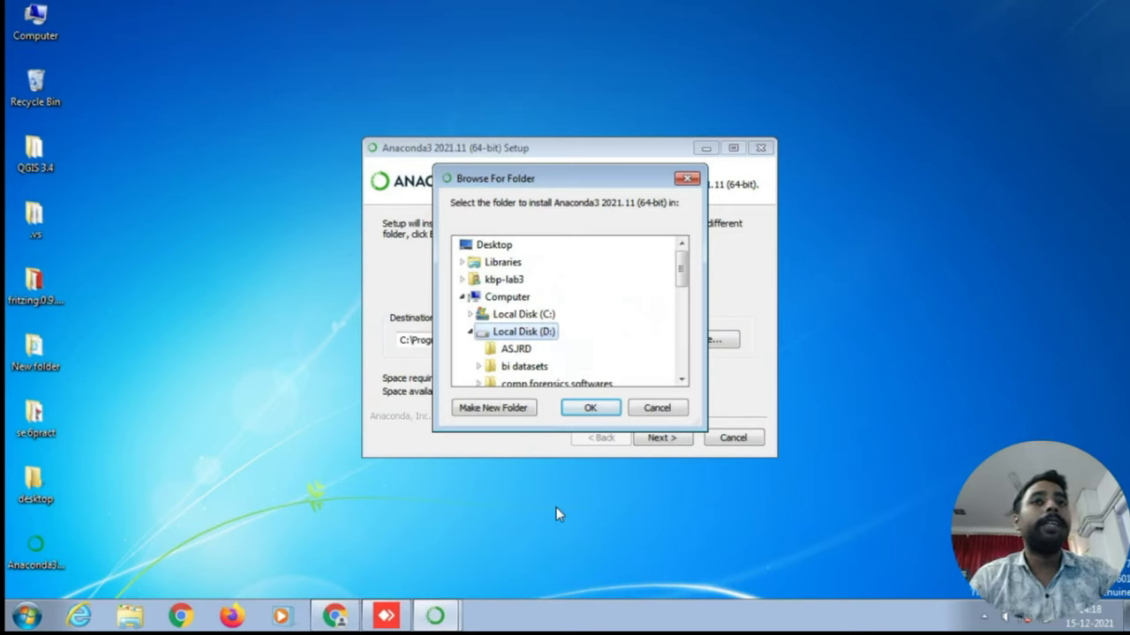
key(Tab)
key(Return)
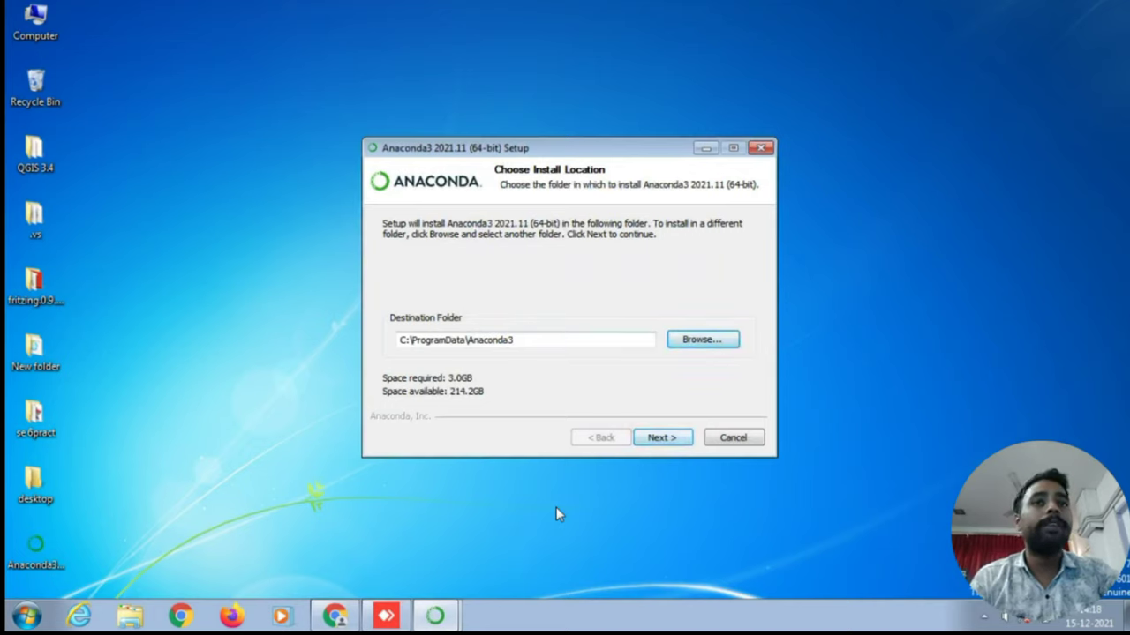
Step: Install Anaconda3 to C:\ProgramData\Anaconda3, registered as the system Python 3.9 without the PATH option, and show the installation details
key(Return)
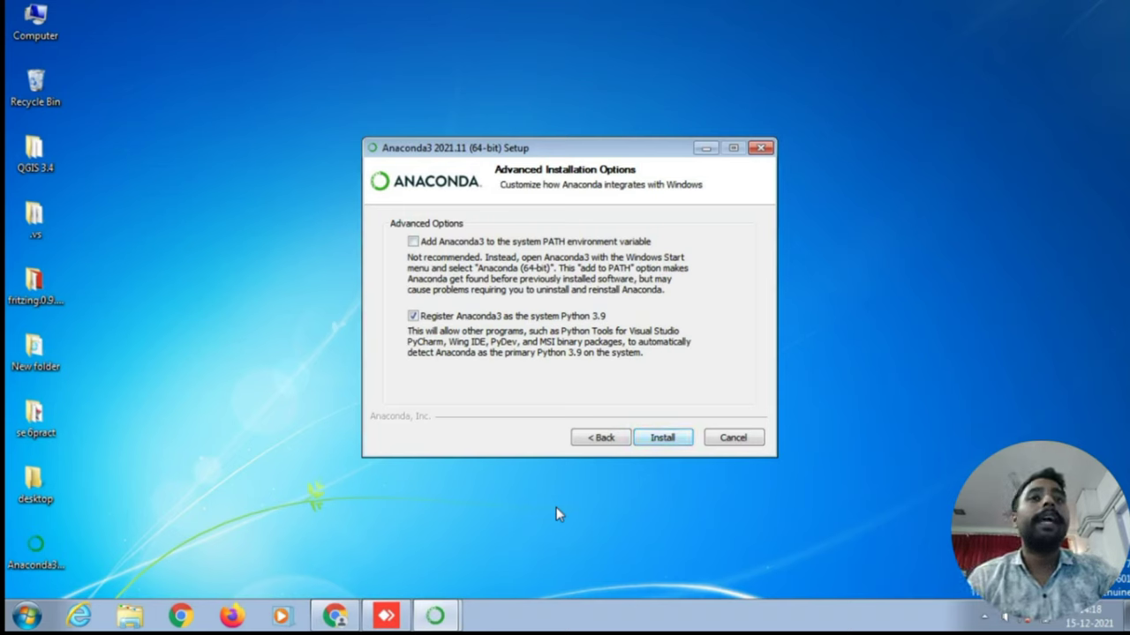
key(Return)
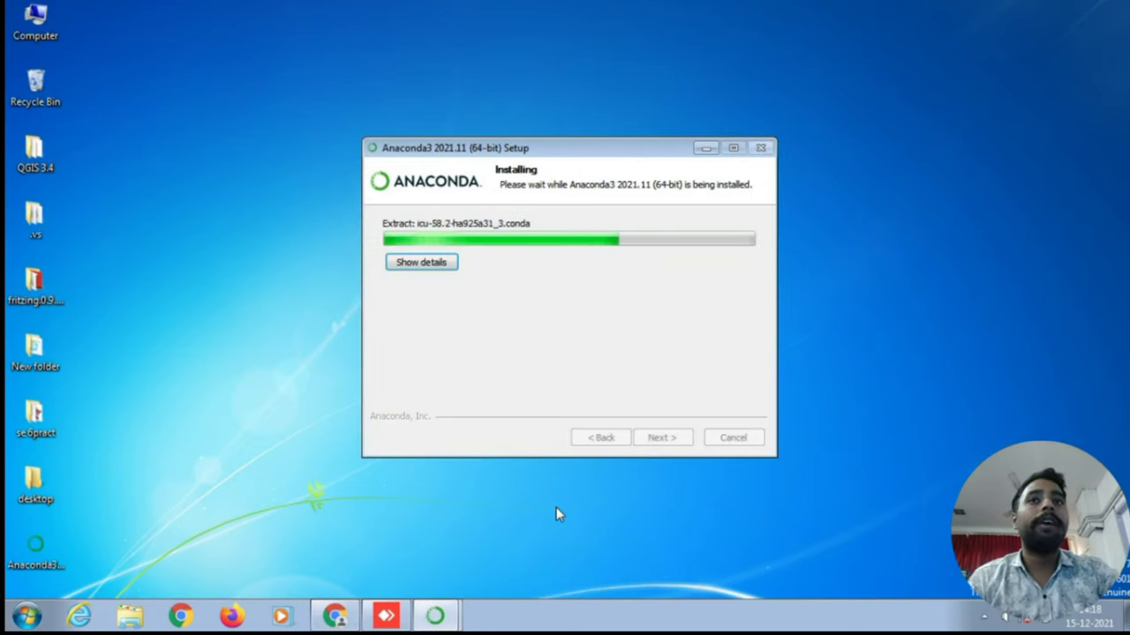
key(Return)
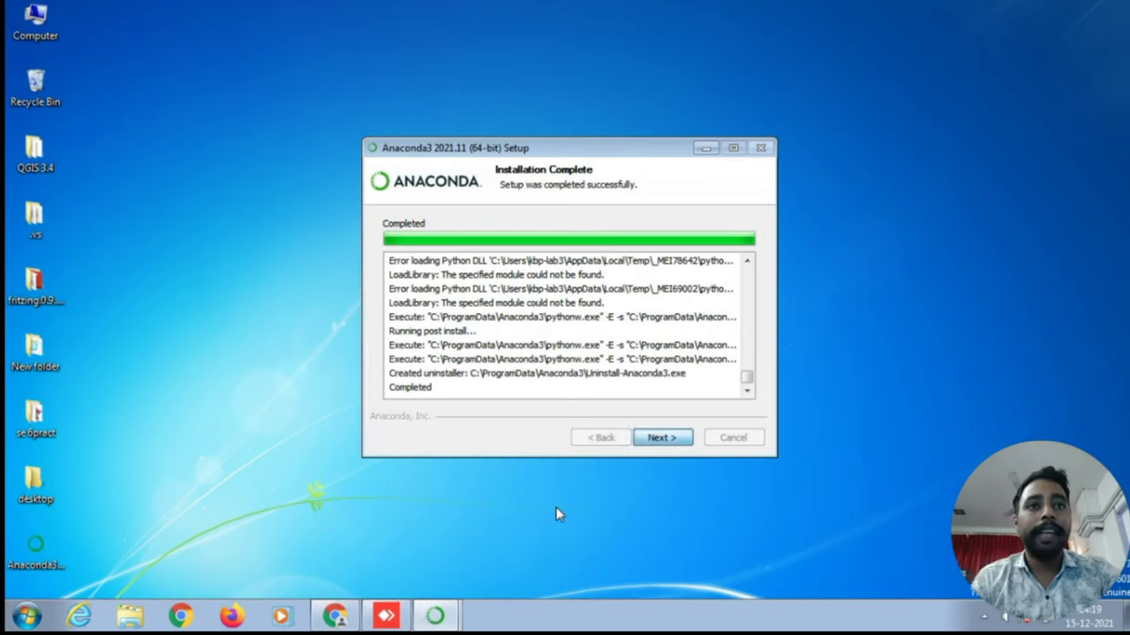
Step: Finish the setup with both the Anaconda Individual Edition Tutorial and Getting Started with Anaconda options turned off
key(Return)
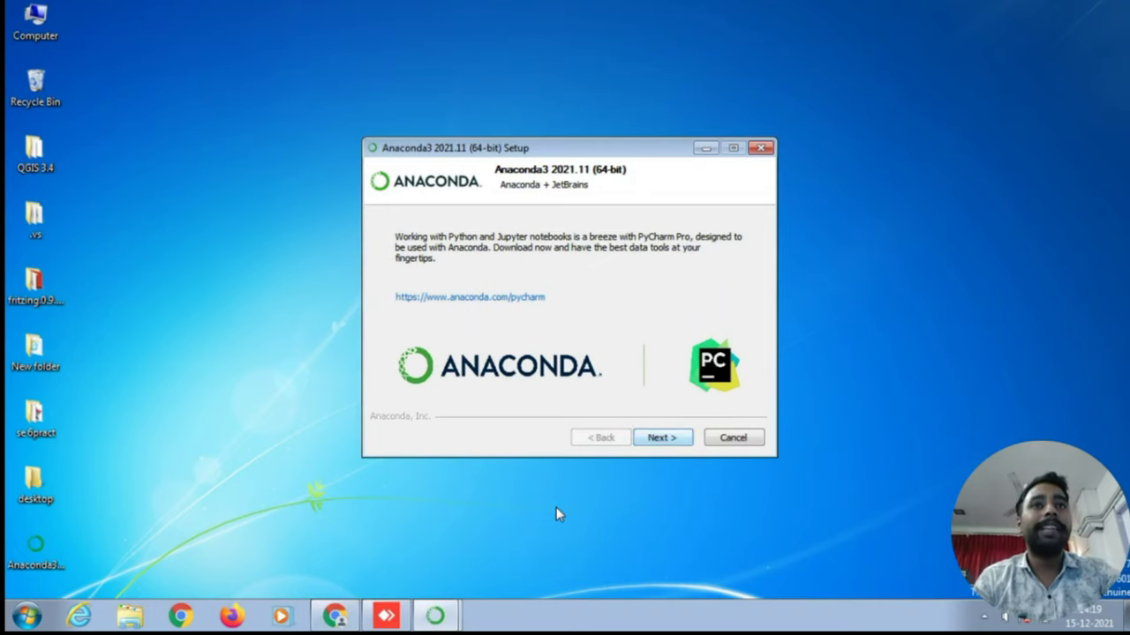
key(Return)
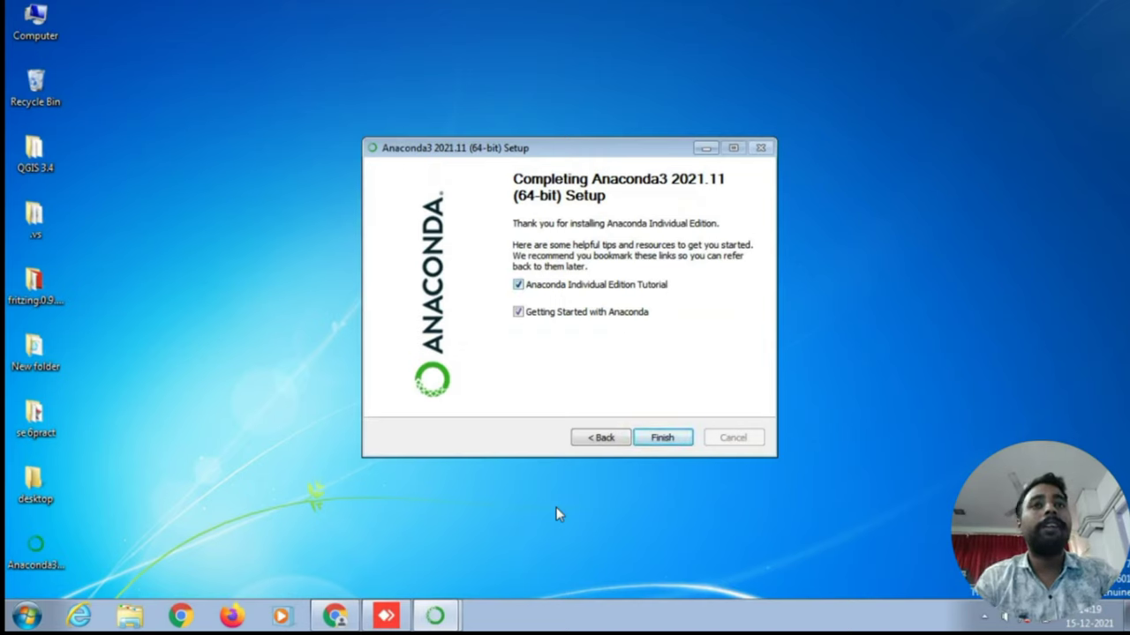
key(space)
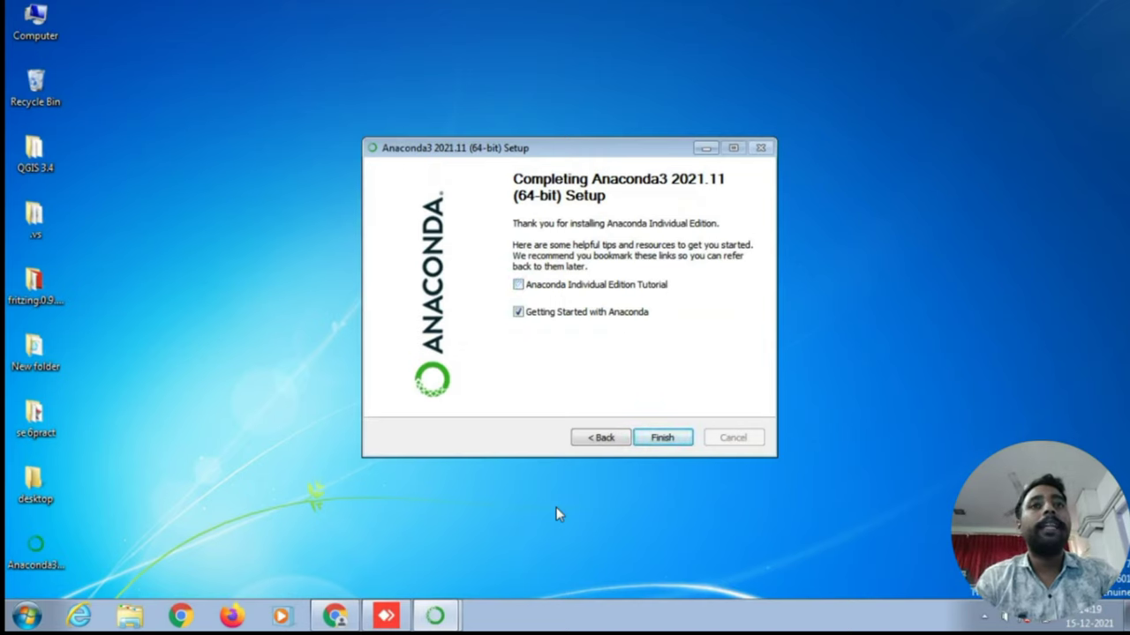
key(Tab)
key(space)
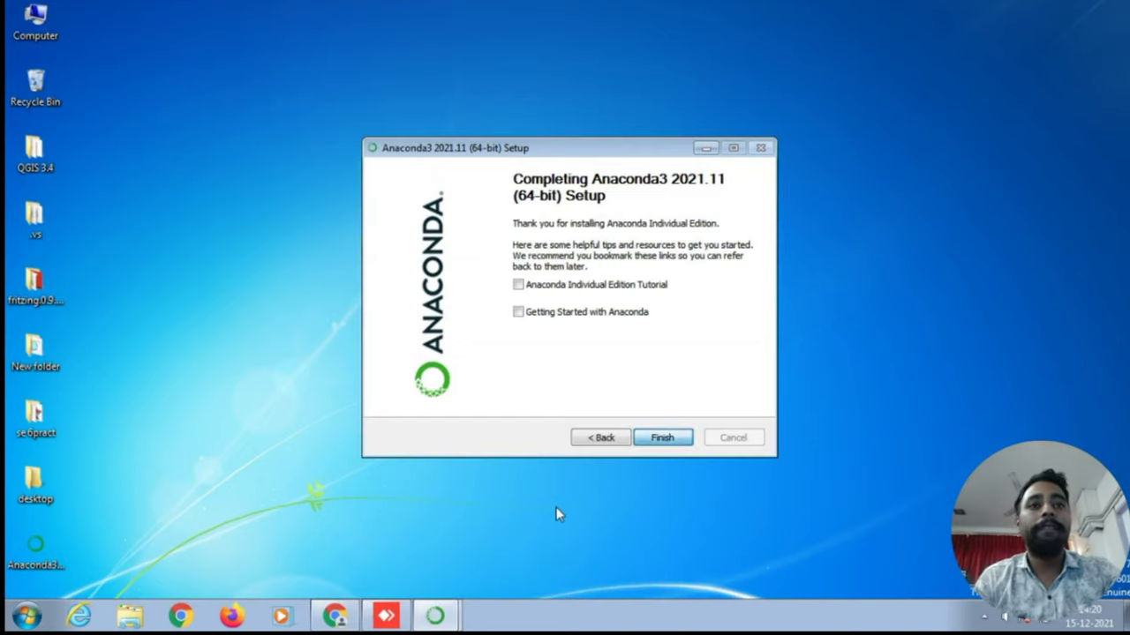
key(Return)
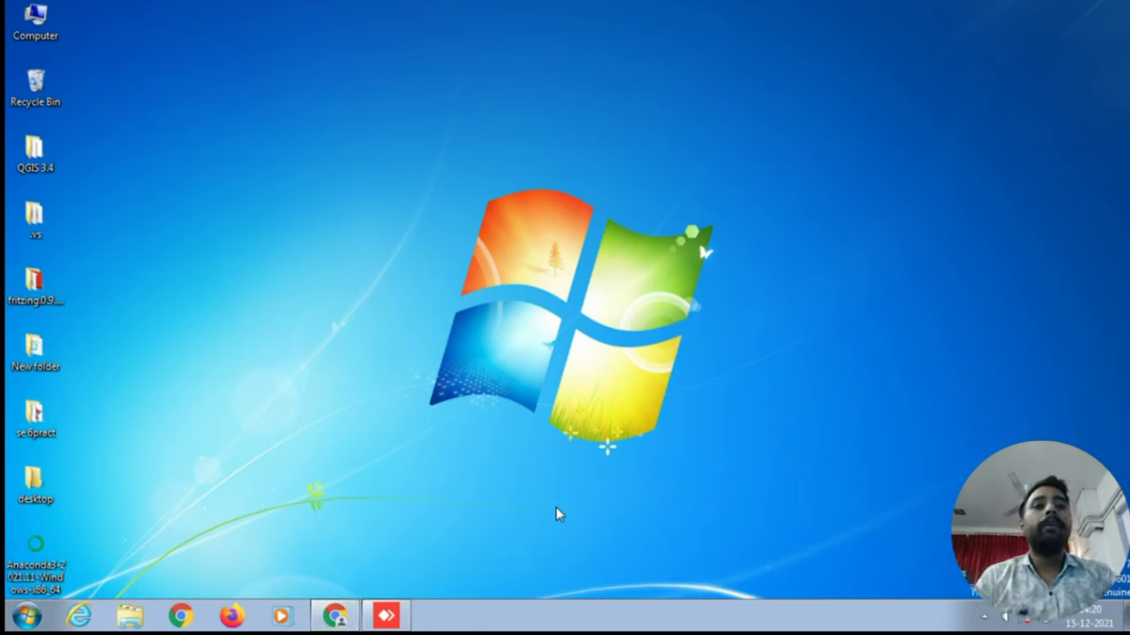